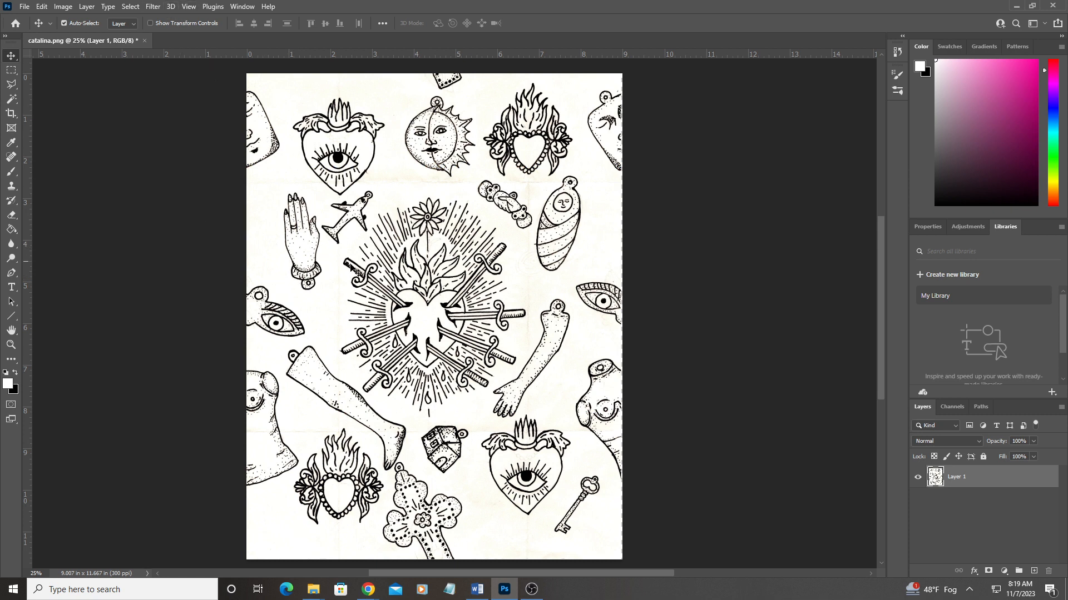
# Apply the Offset filter at 0 pixels horizontal and -1000 pixels vertical with Wrap Around
pyautogui.click(150, 7)
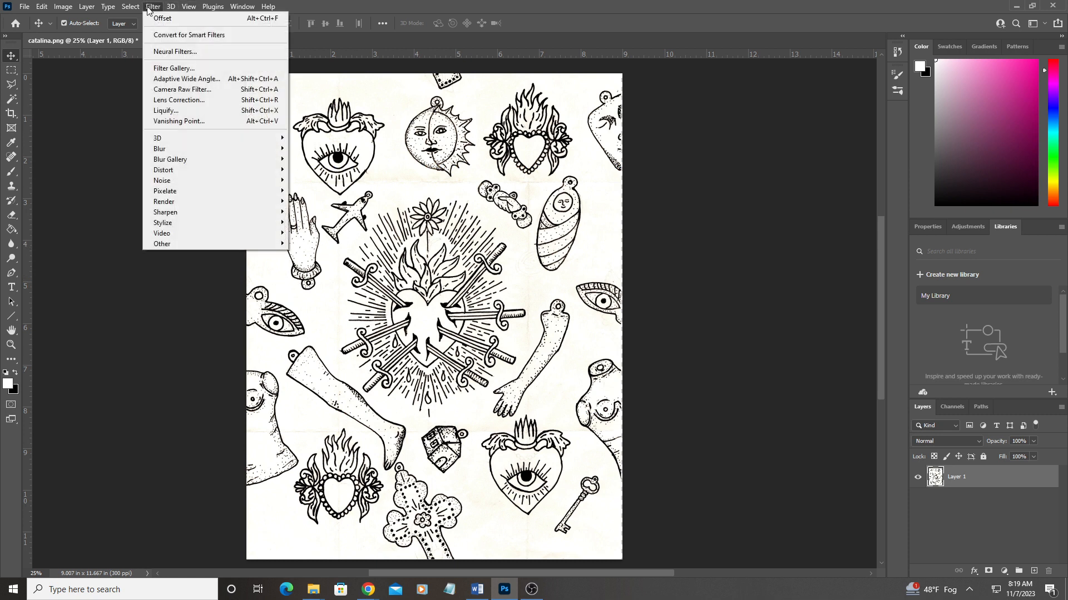
pyautogui.moveTo(222, 243)
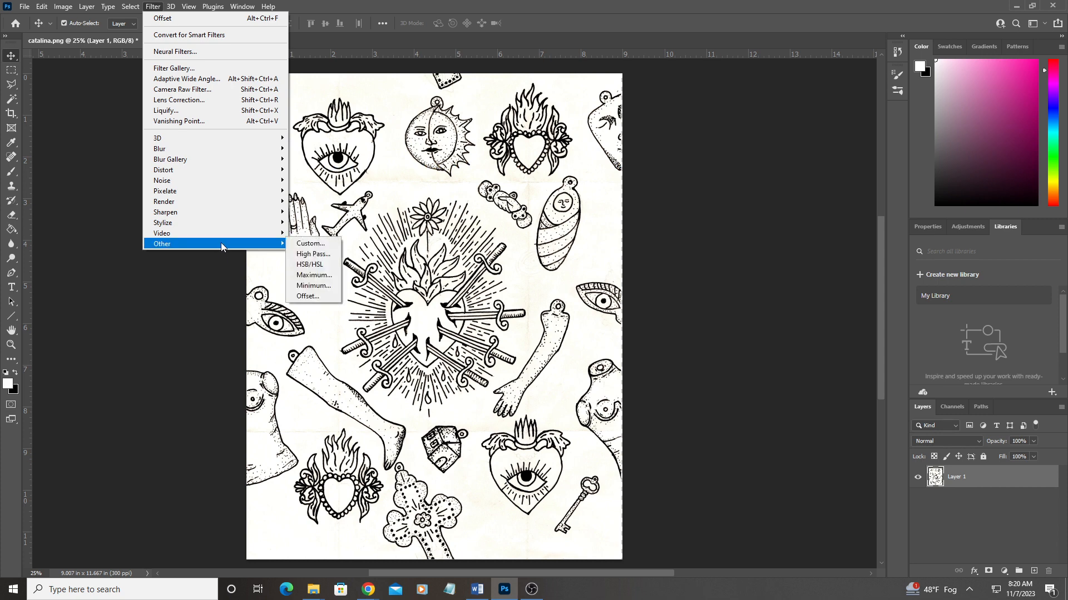
pyautogui.click(308, 296)
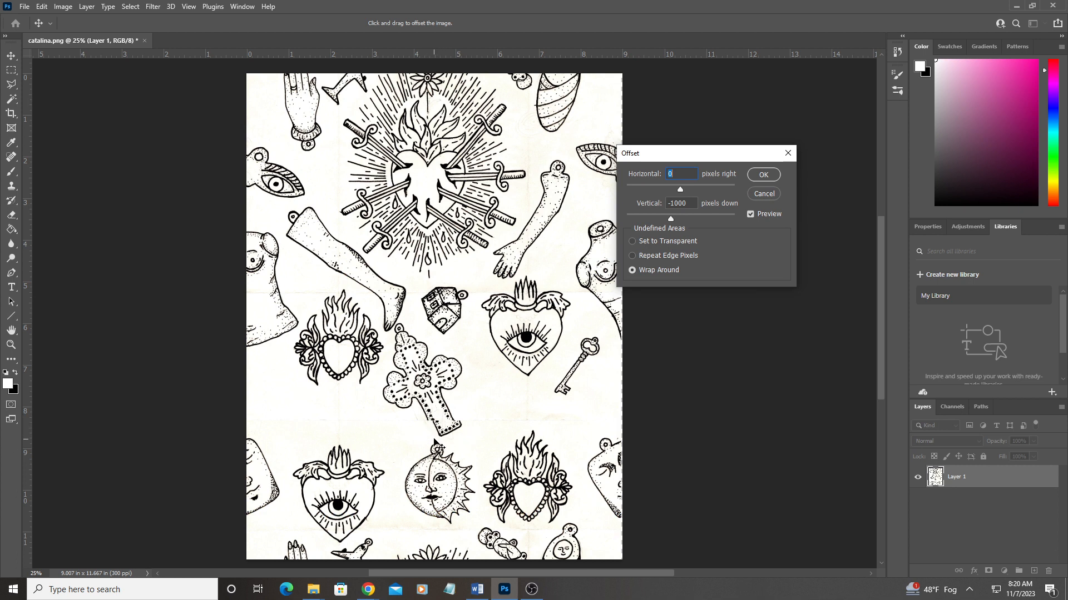
pyautogui.click(763, 176)
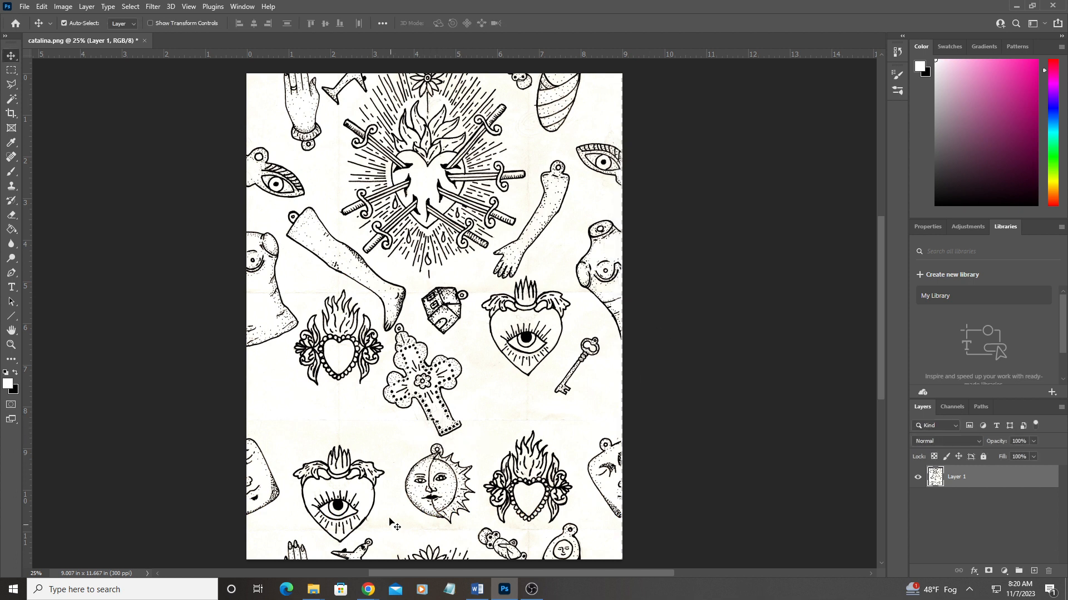
# Select the foot of the cross with a rectangular marquee, nudge it left to align with the upper part, and deselect it
pyautogui.click(11, 70)
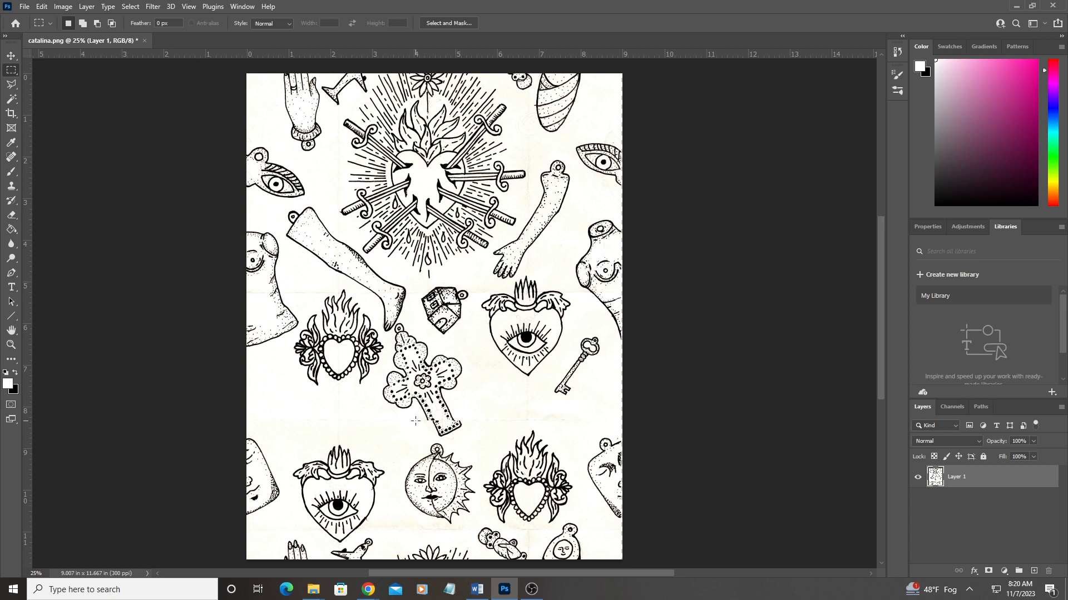
pyautogui.moveTo(415, 421); pyautogui.dragTo(475, 441)
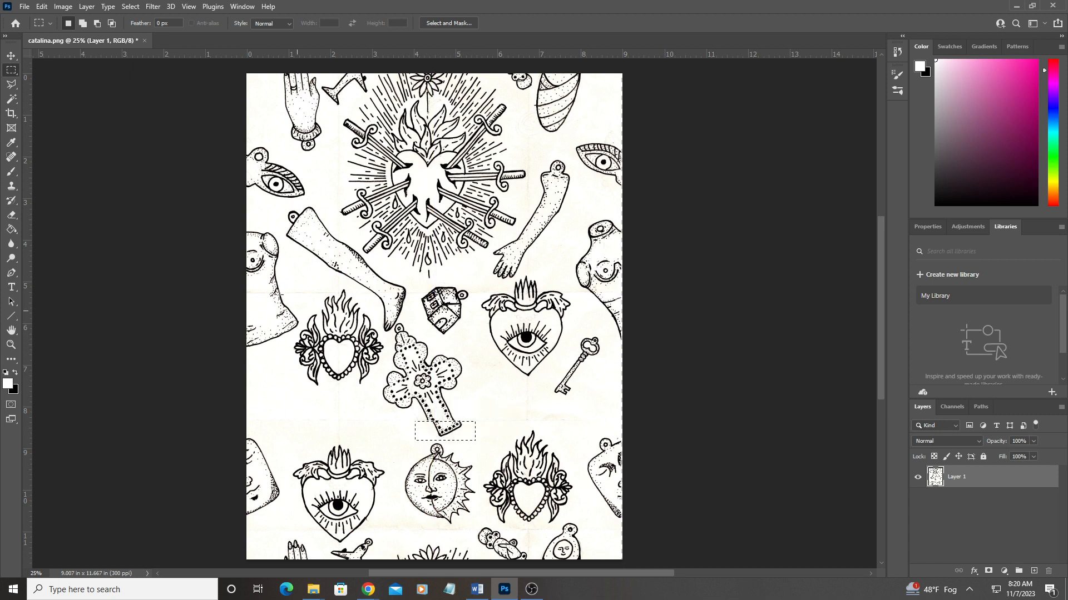
pyautogui.click(12, 56)
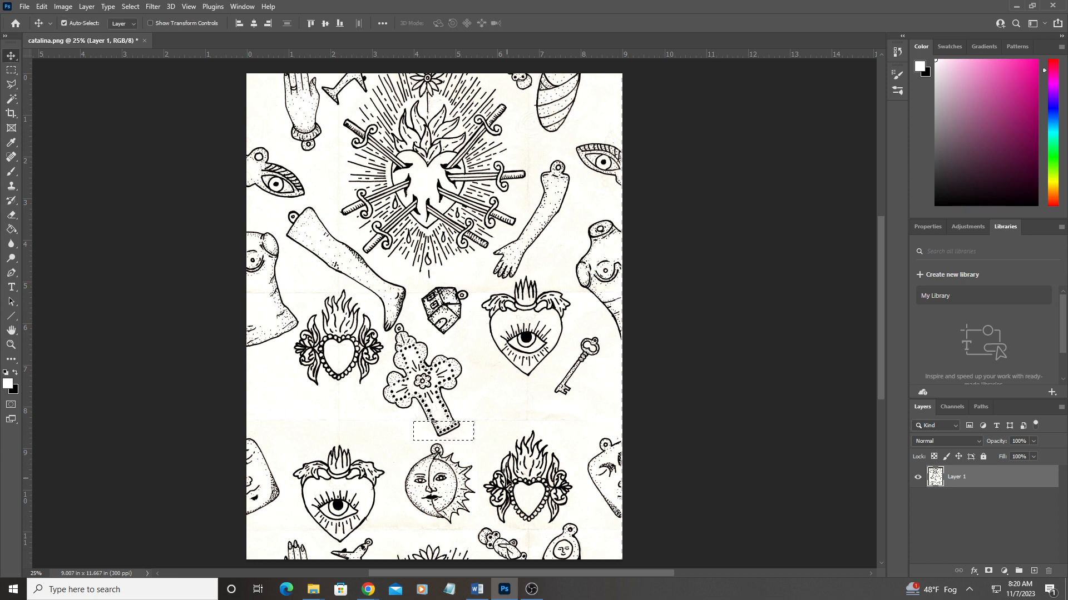
pyautogui.press('Left')
pyautogui.press('Left')
pyautogui.press('Left')
pyautogui.press('Left')
pyautogui.press('Left')
pyautogui.press('Left')
pyautogui.press('Left')
pyautogui.hotkey('ctrl', 'd')
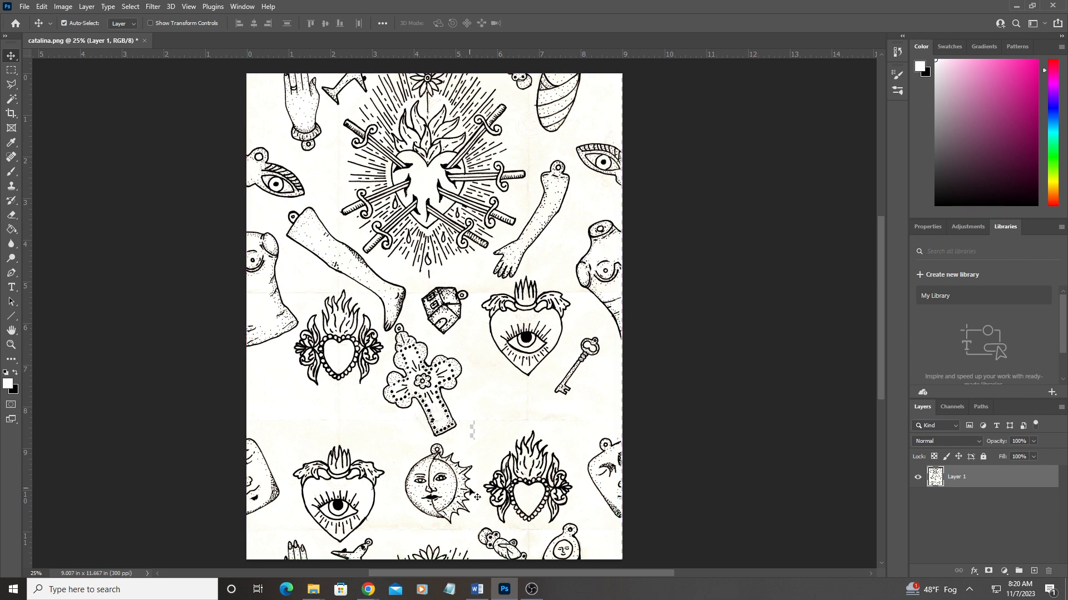
pyautogui.hotkey('ctrl', 'shift', 'd')
# Apply the Offset filter at 0 pixels horizontal and 1000 pixels vertical with Wrap Around
pyautogui.click(153, 7)
pyautogui.moveTo(256, 243)
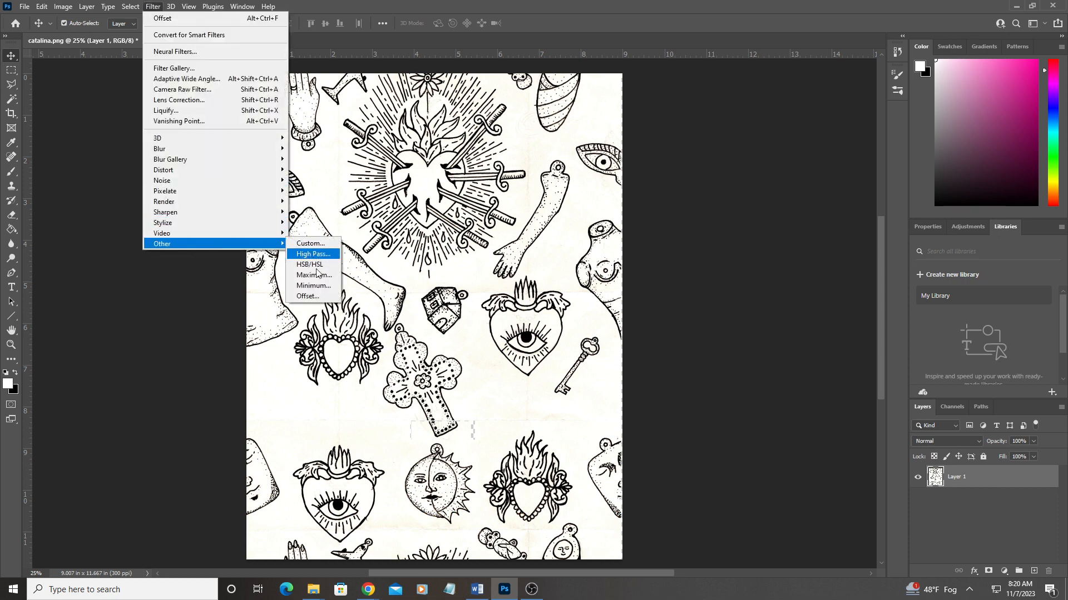
pyautogui.click(308, 296)
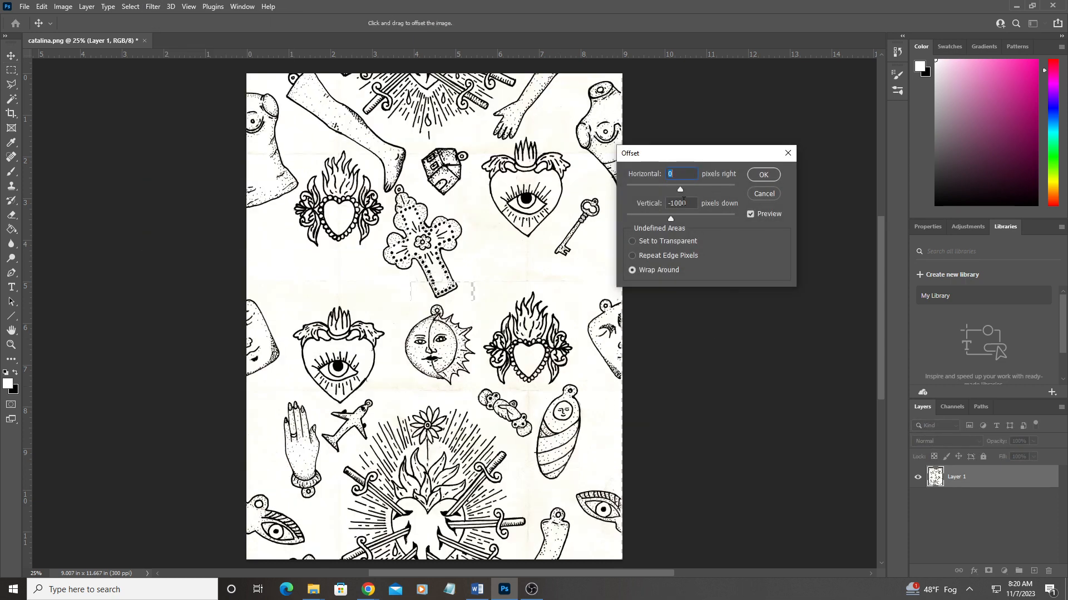
pyautogui.write('-100')
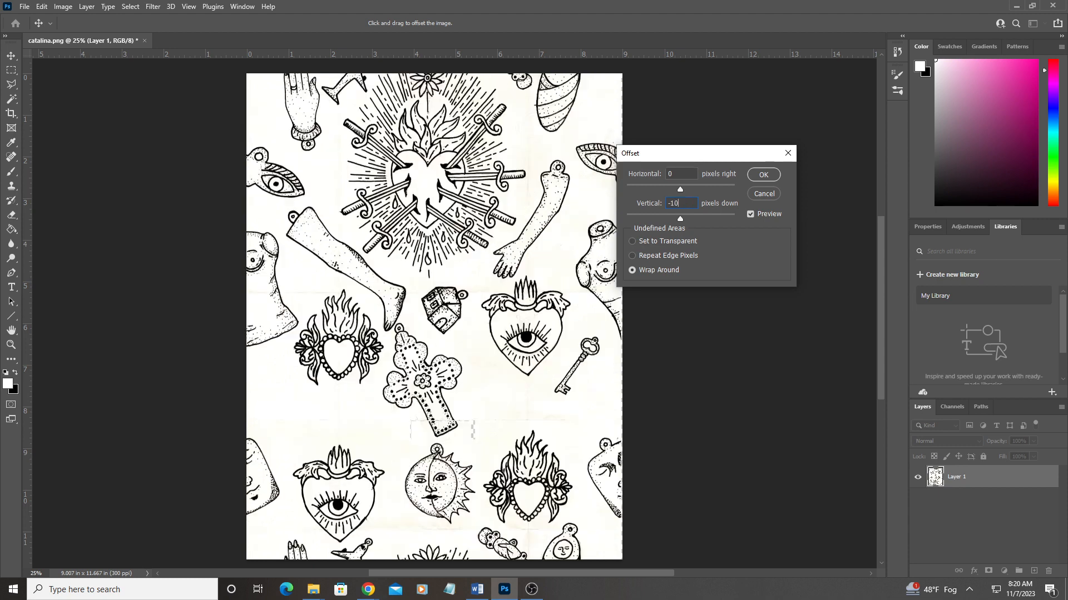
pyautogui.press('BackSpace')
pyautogui.press('BackSpace')
pyautogui.press('BackSpace')
pyautogui.write('1000')
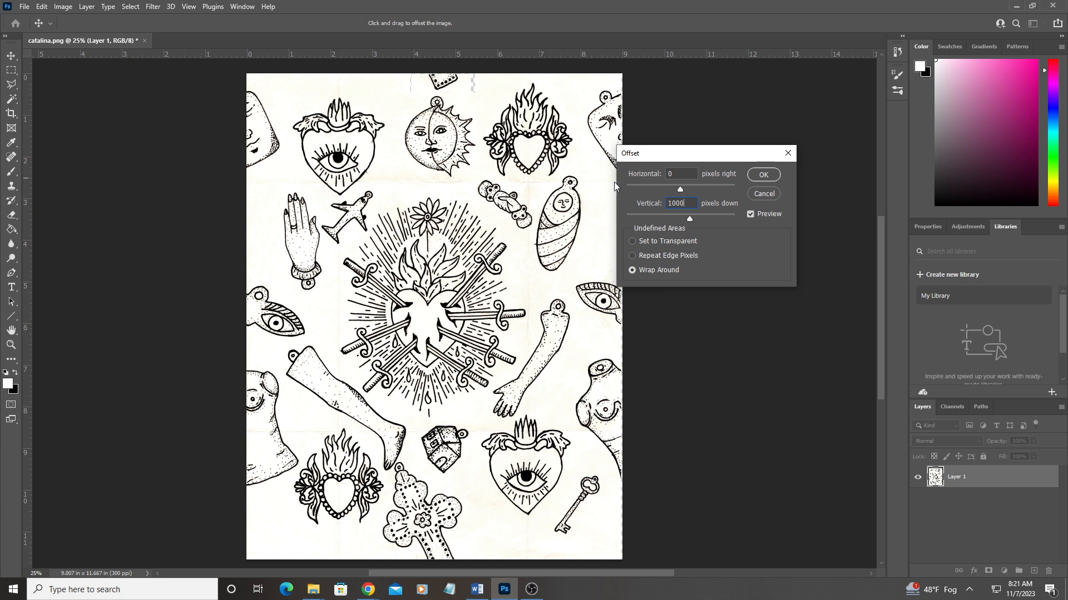
pyautogui.click(764, 175)
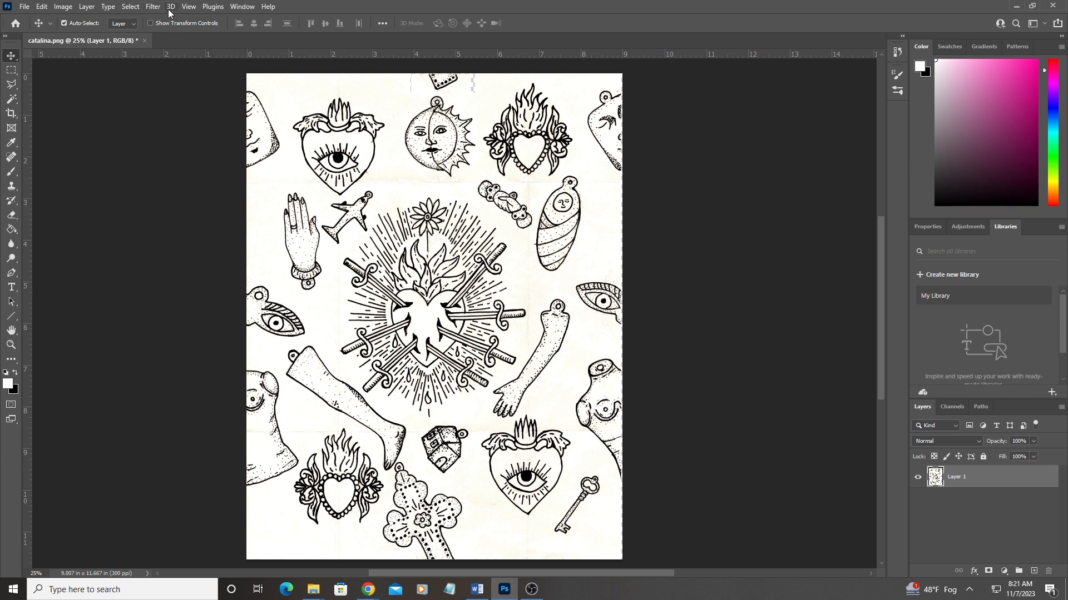
# Turn on Pattern Preview and check how the artwork repeats across neighbouring tiles
pyautogui.click(189, 6)
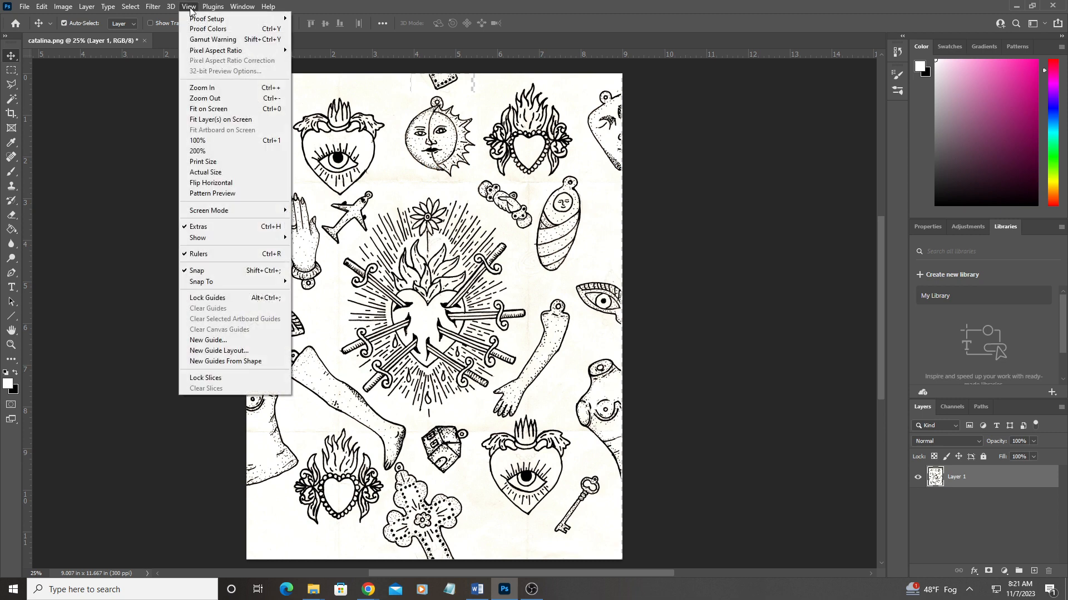
pyautogui.click(196, 193)
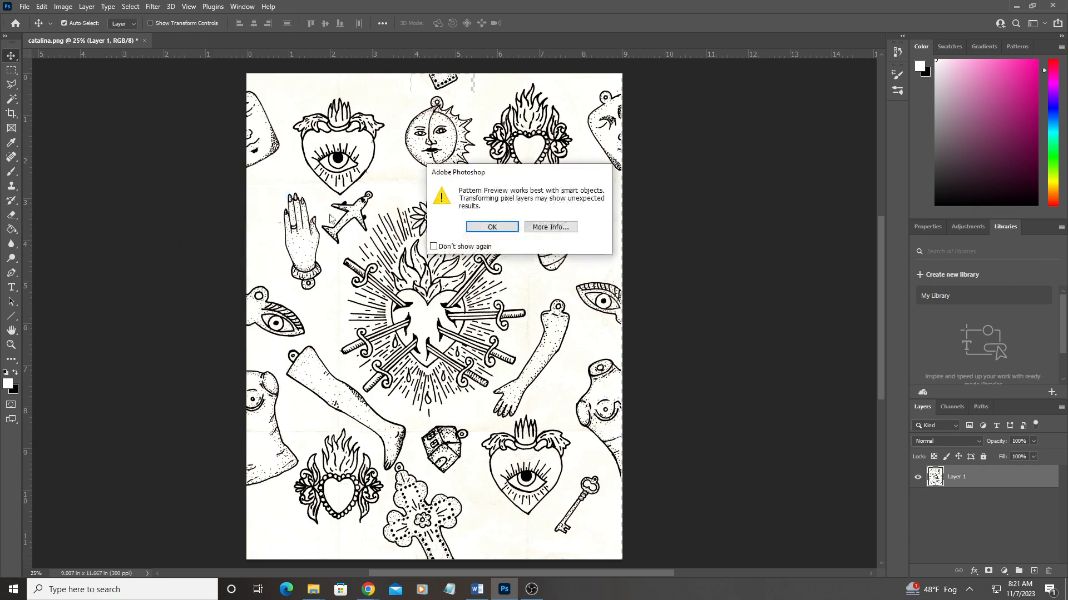
pyautogui.click(487, 232)
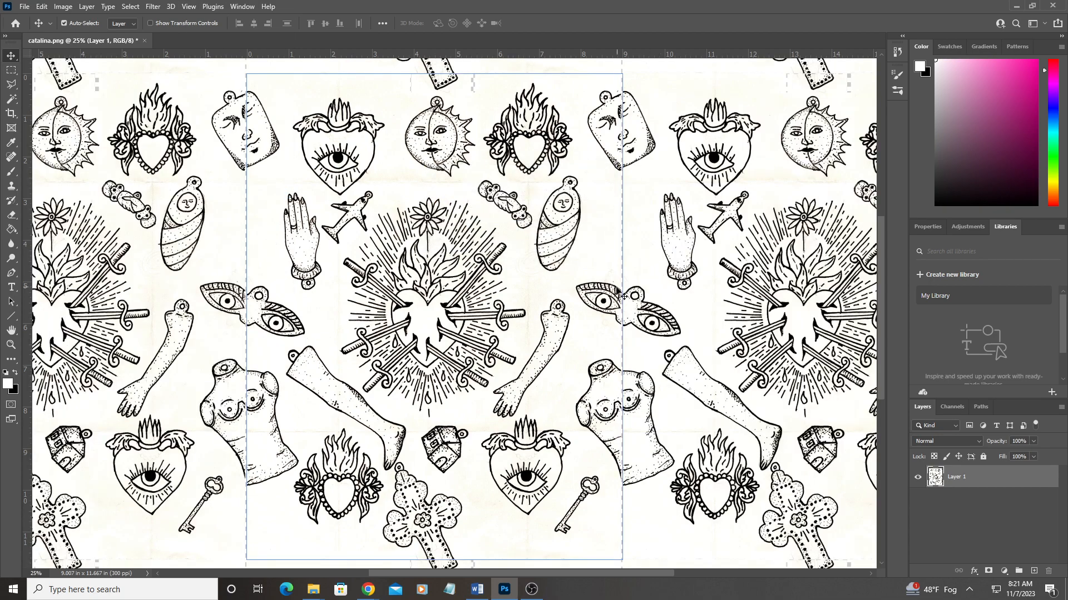
pyautogui.hotkey('ctrl', '-')
pyautogui.hotkey('ctrl', '-')
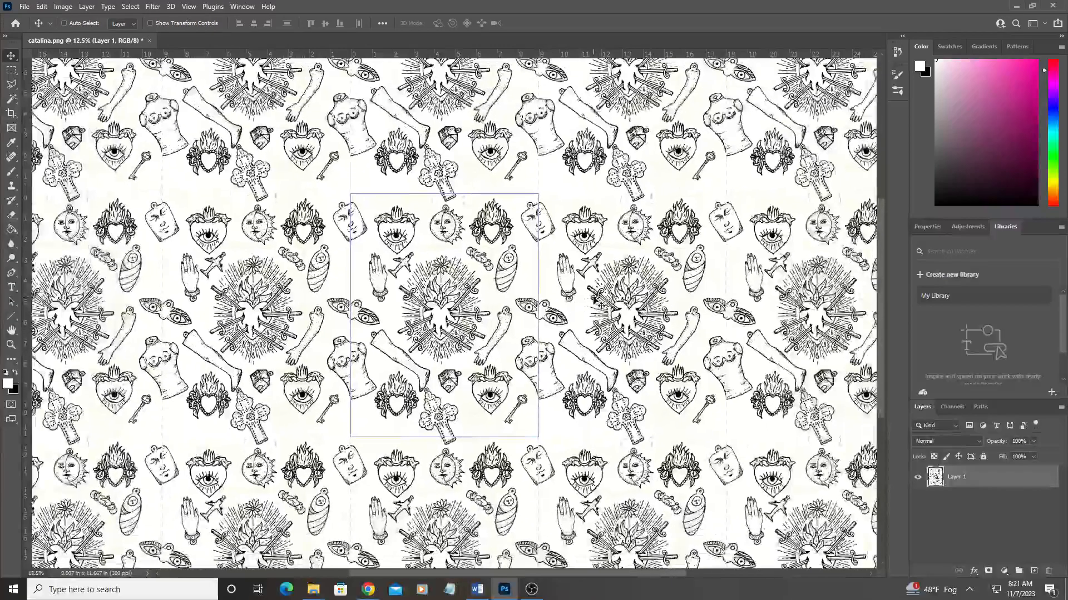
pyautogui.hotkey('ctrl', '-')
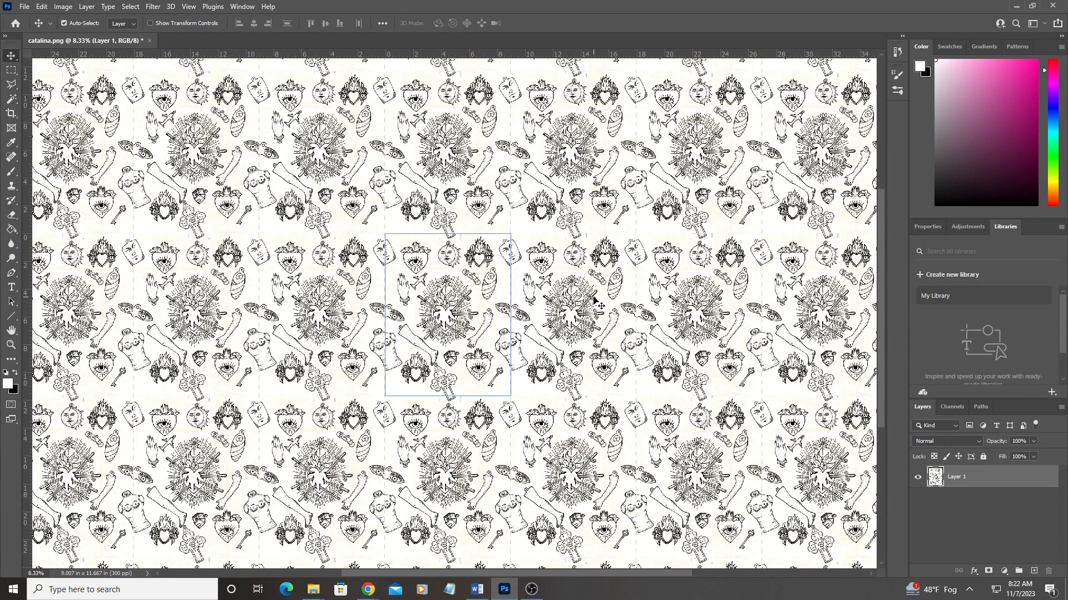
pyautogui.hotkey('ctrl', '+')
pyautogui.hotkey('ctrl', '+')
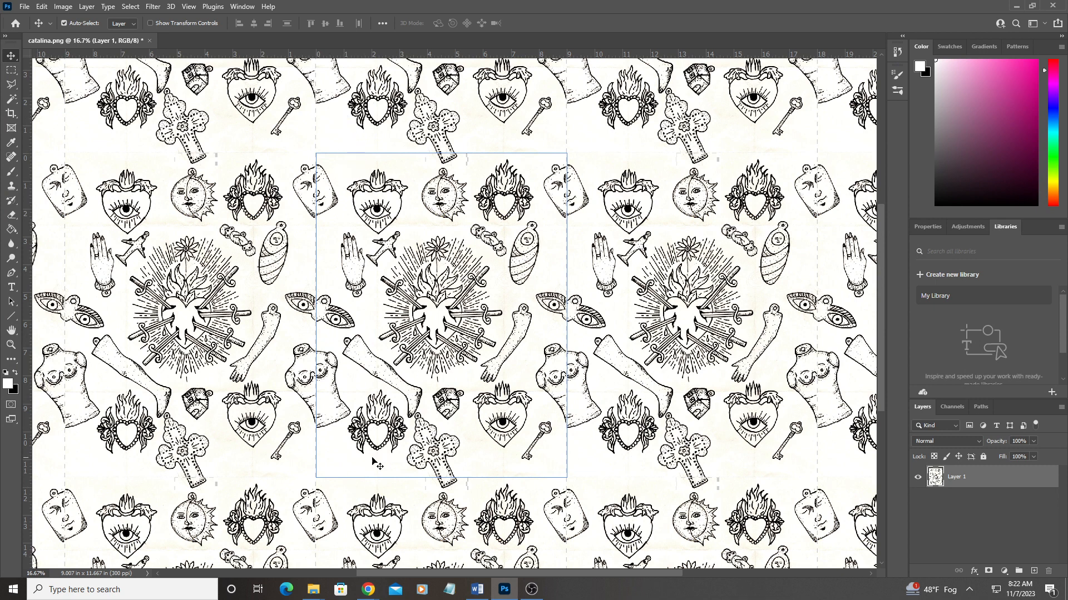
# Outline the whole cross at the tile's lower edge with a Polygonal Lasso selection
pyautogui.click(8, 88)
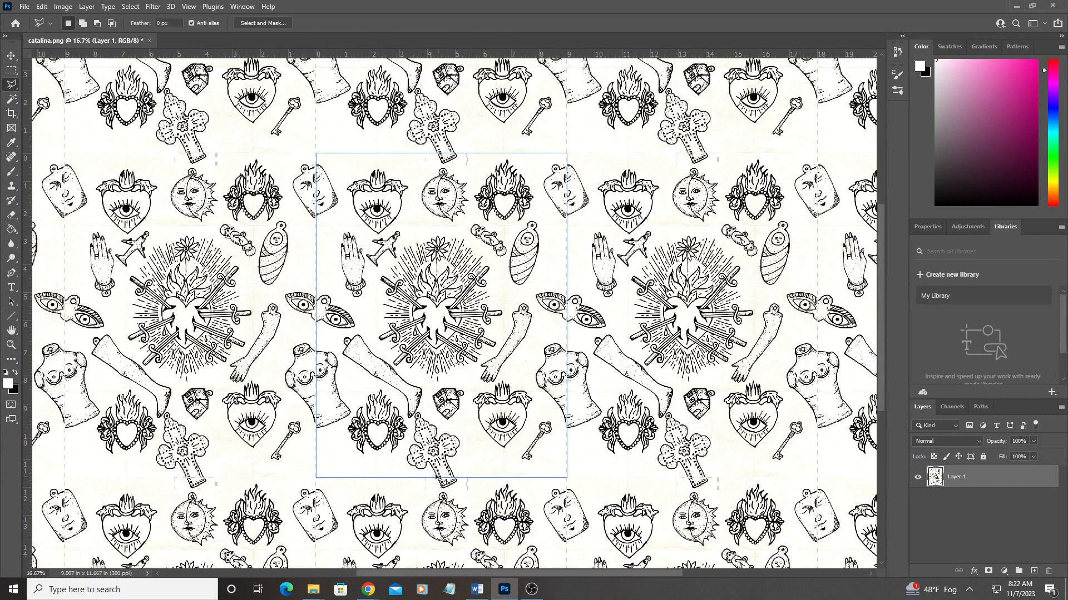
pyautogui.hotkey('ctrl', '+')
pyautogui.hotkey('ctrl', '+')
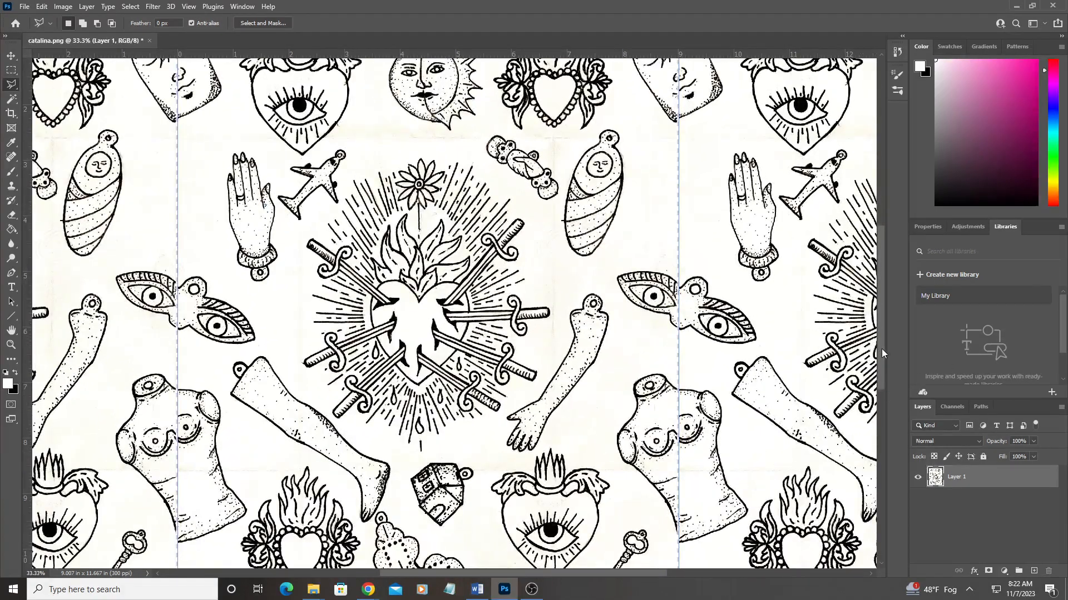
pyautogui.moveTo(881, 348); pyautogui.dragTo(867, 426)
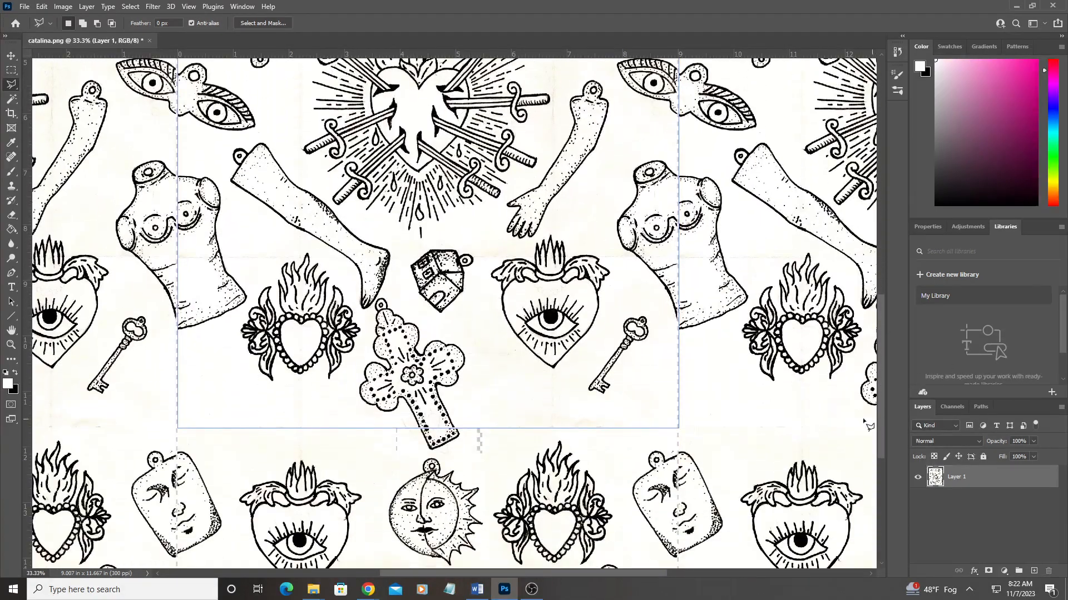
pyautogui.click(383, 291)
pyautogui.click(357, 370)
pyautogui.click(359, 427)
pyautogui.click(419, 454)
pyautogui.click(480, 449)
pyautogui.click(456, 455)
pyautogui.click(474, 408)
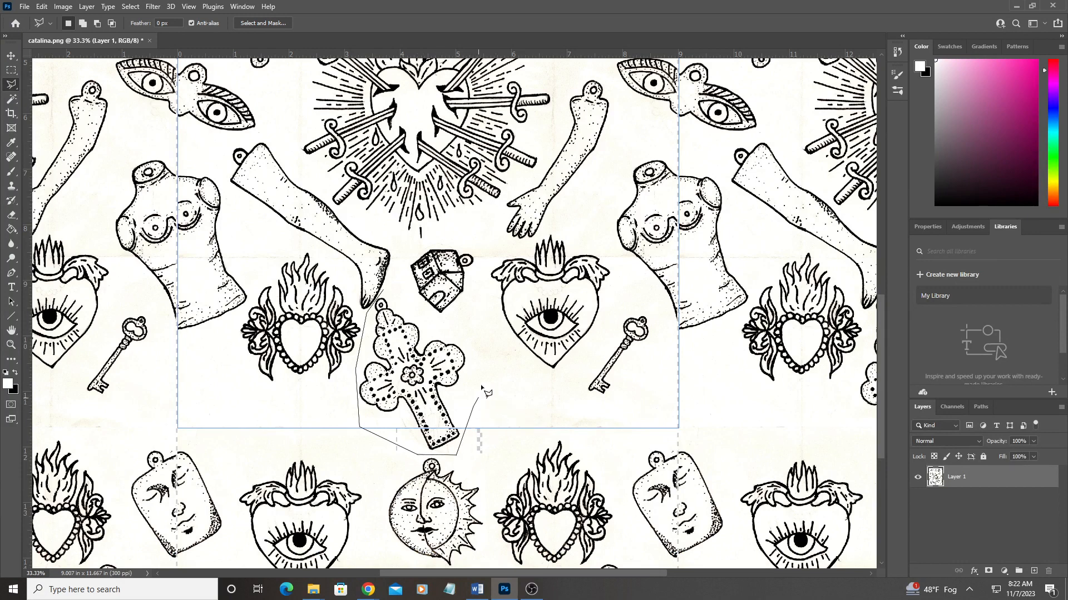
pyautogui.click(469, 345)
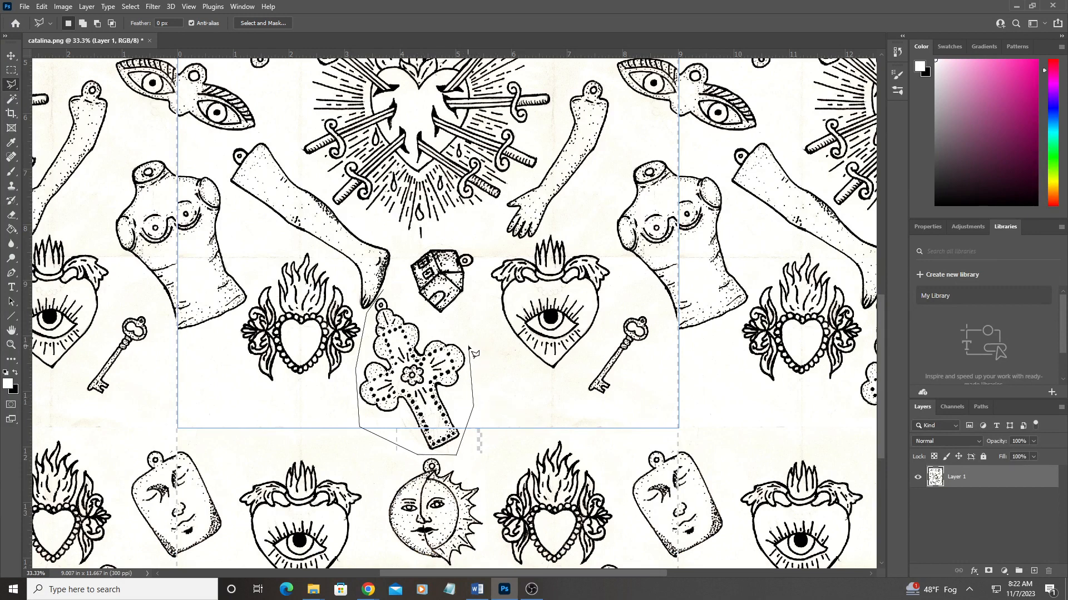
pyautogui.click(384, 293)
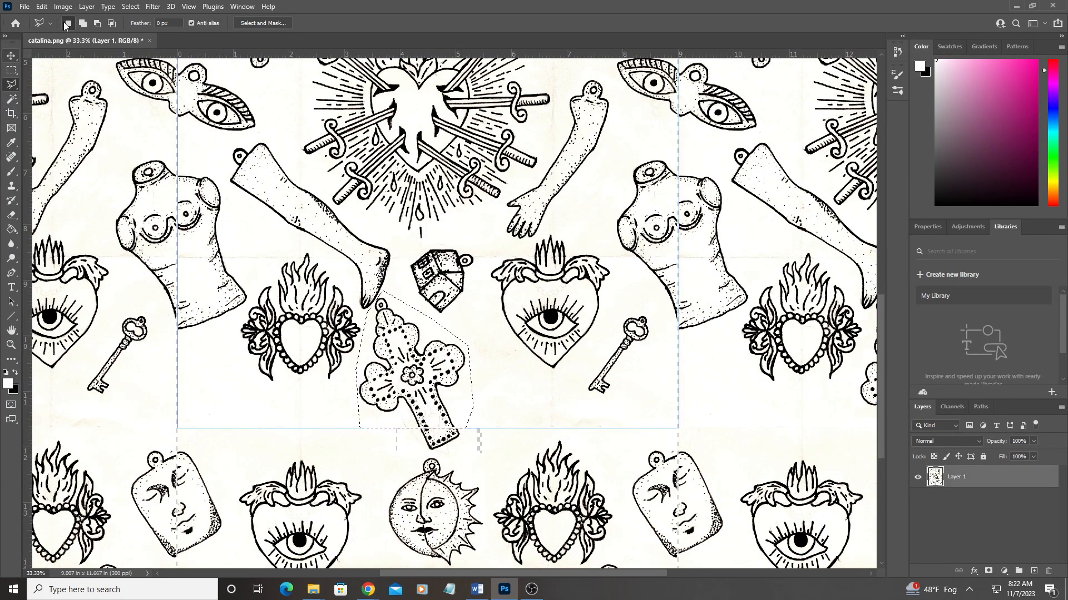
# Try to rotate the selected cross by about -6 degrees with Free Transform, and undo the rotation
pyautogui.click(42, 6)
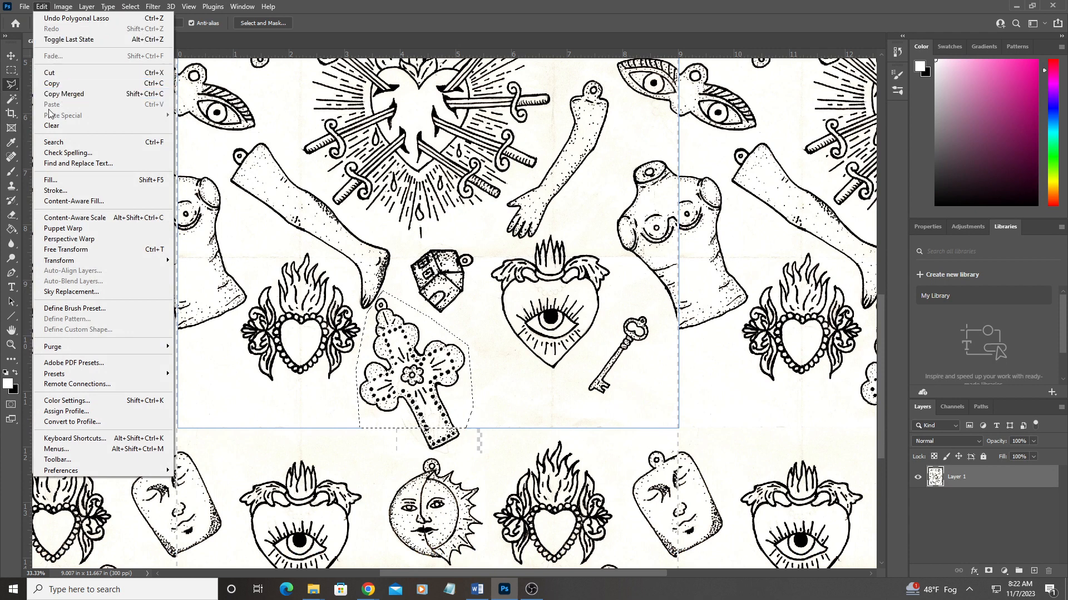
pyautogui.click(53, 251)
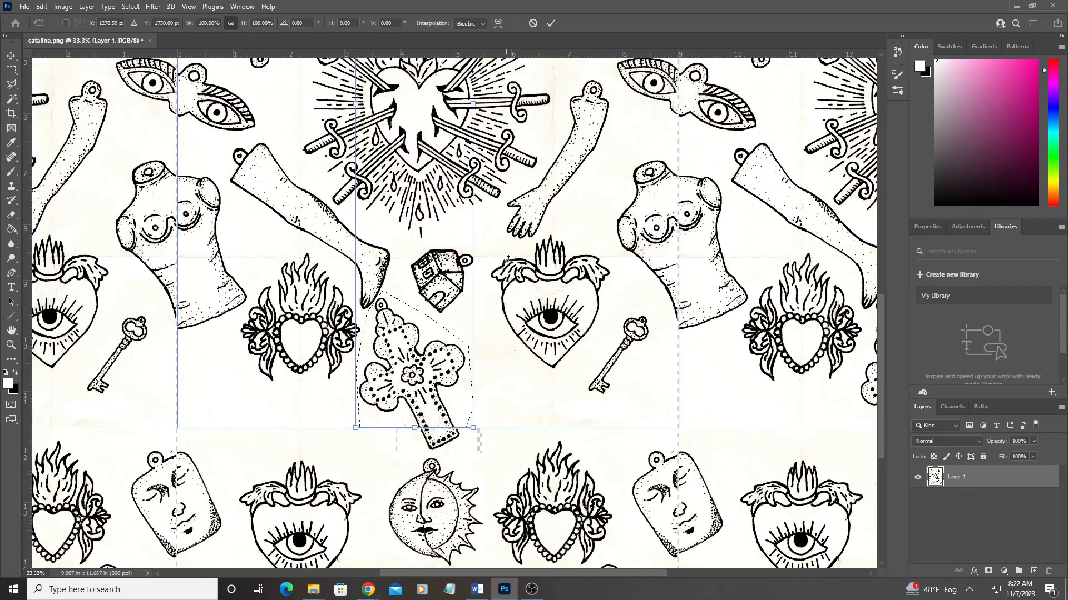
pyautogui.scroll(1, 490, 397)
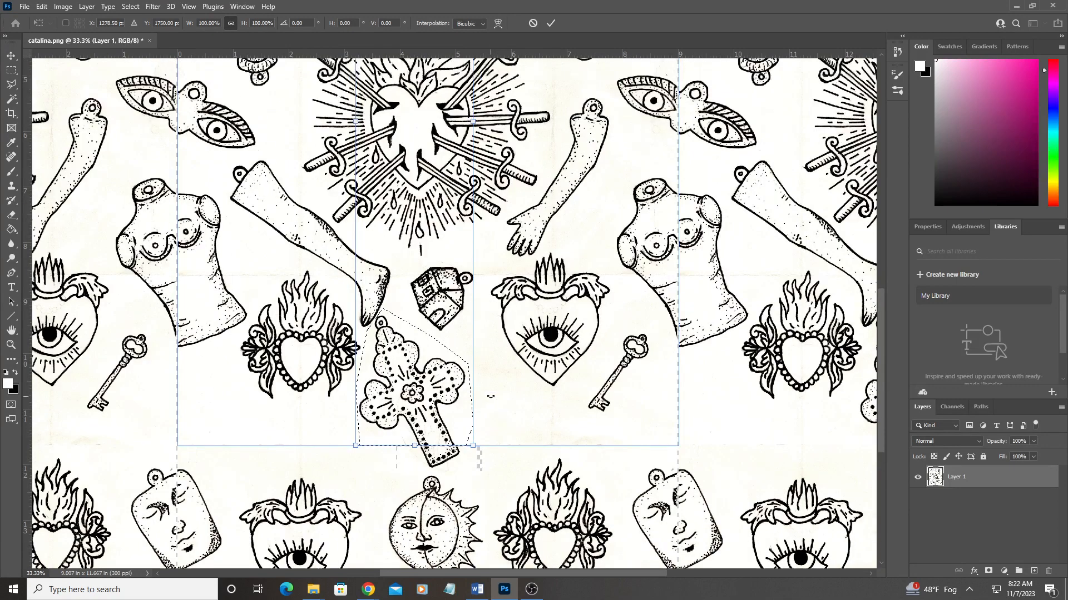
pyautogui.scroll(2, 491, 397)
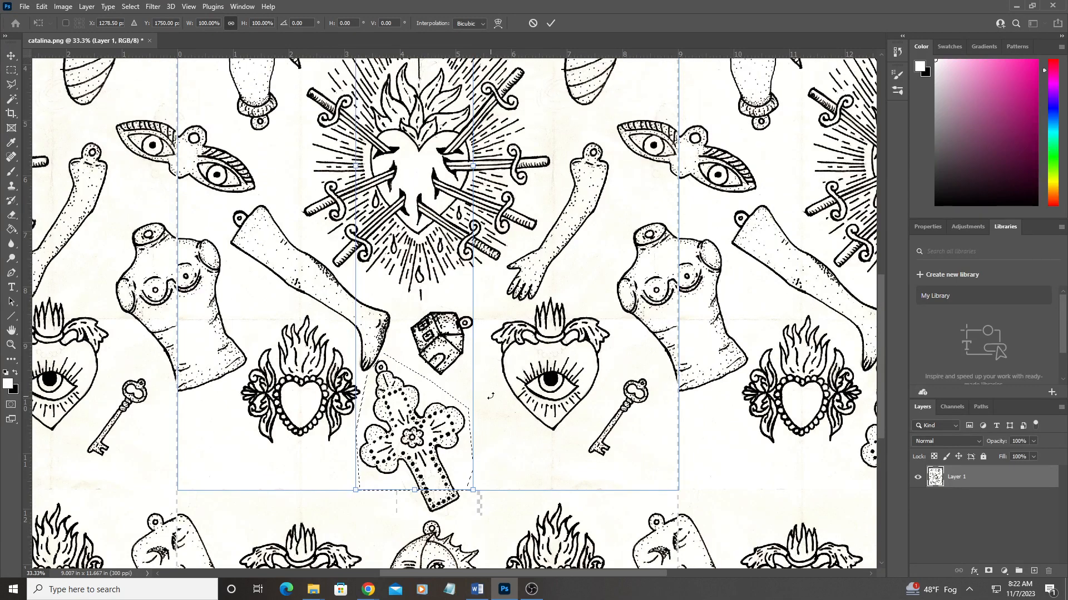
pyautogui.scroll(-5, 490, 397)
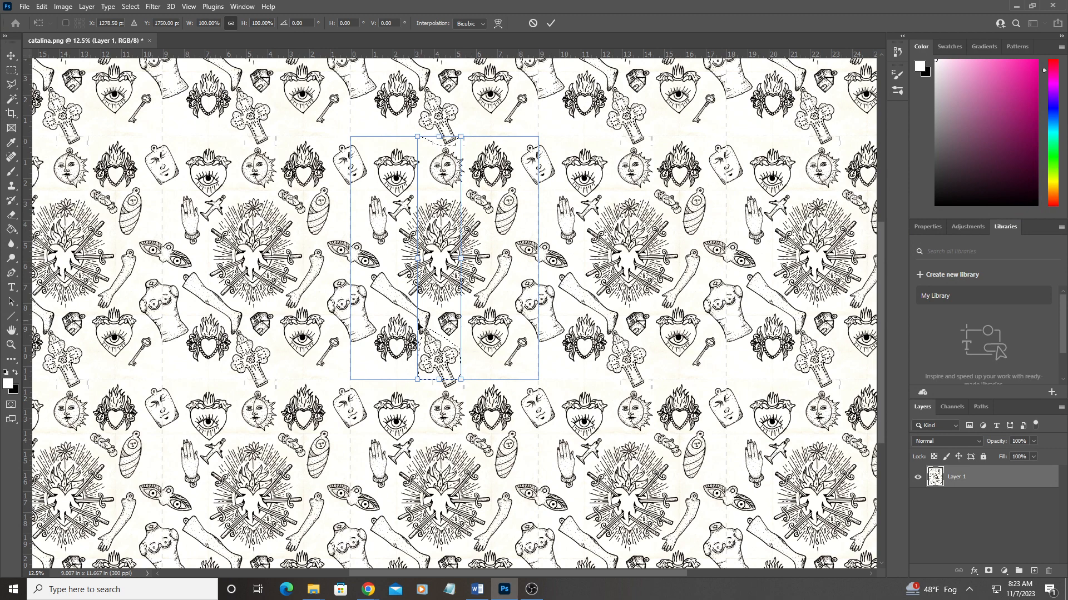
pyautogui.moveTo(410, 130)
pyautogui.mouseDown()
pyautogui.moveTo(401, 127)
pyautogui.moveTo(404, 138)
pyautogui.moveTo(412, 124)
pyautogui.moveTo(421, 131)
pyautogui.moveTo(405, 146)
pyautogui.mouseUp()
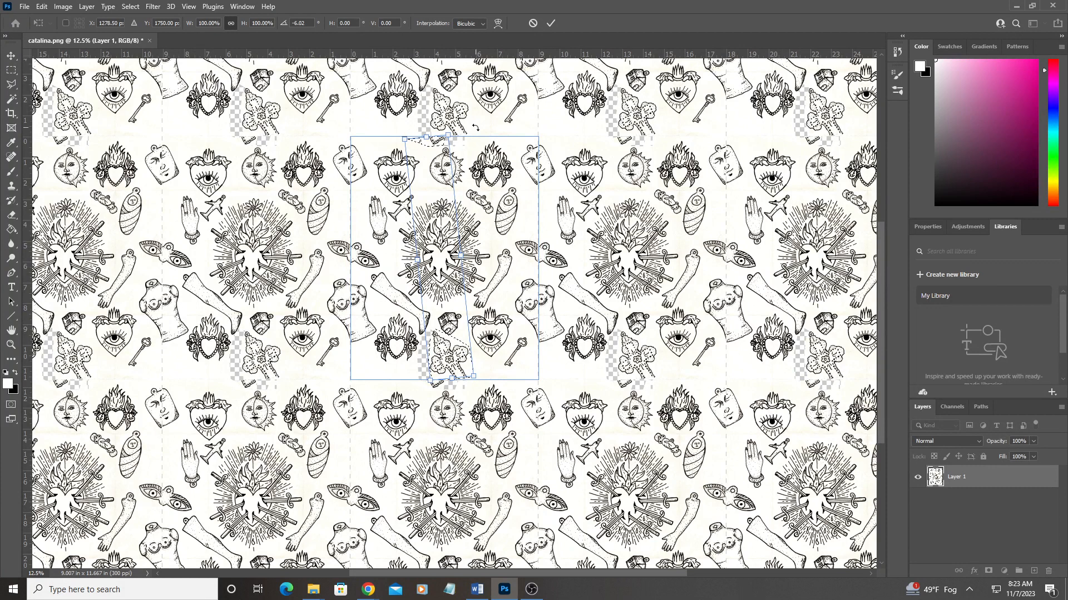
pyautogui.hotkey('ctrl', 'z')
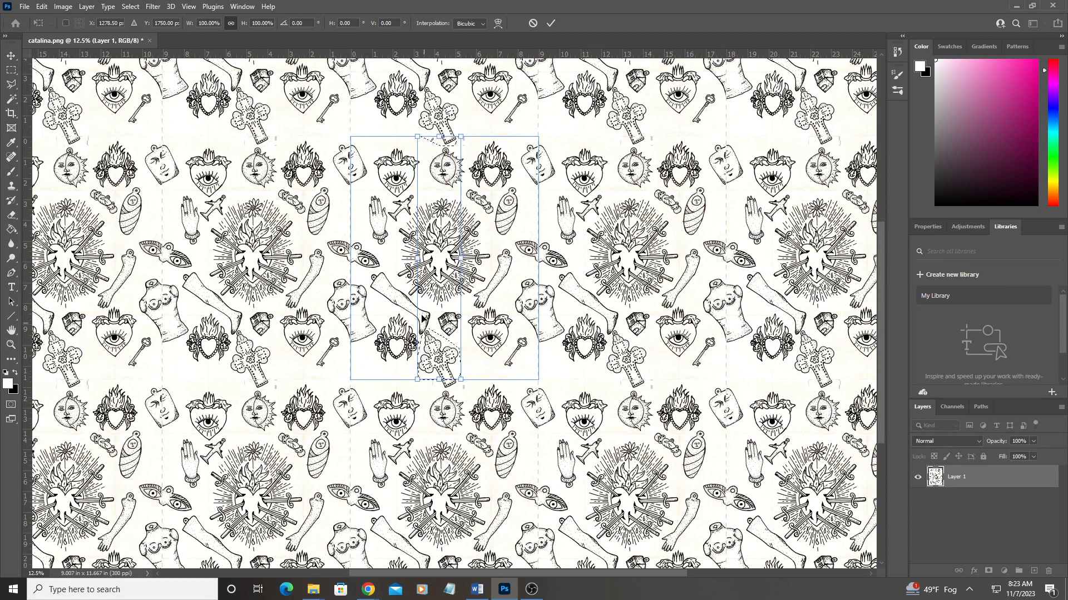
pyautogui.press('Return')
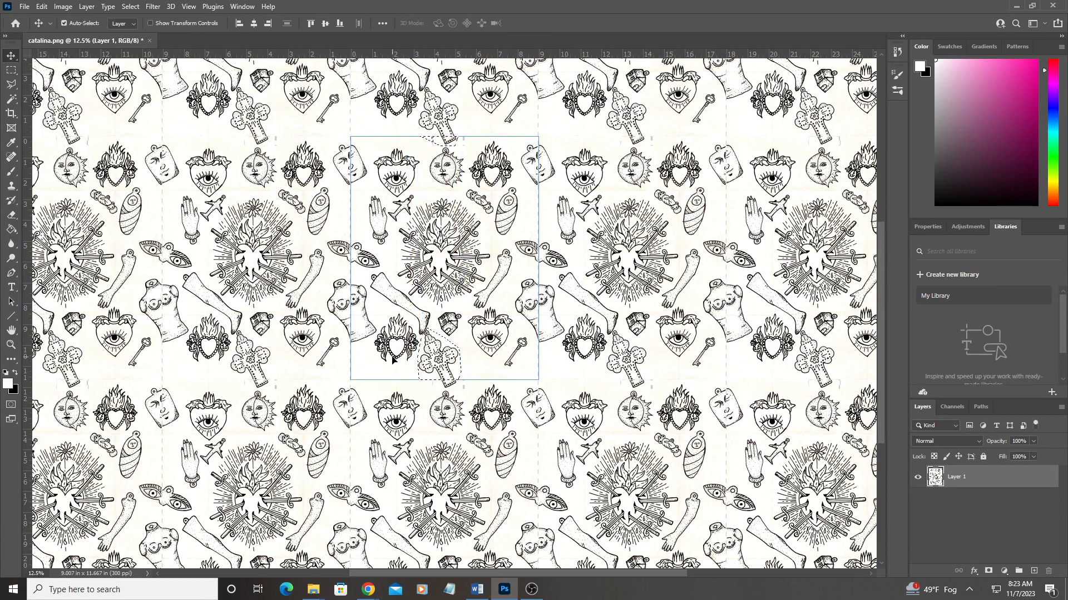
# Rotate the selected cross by -16 degrees with Free Transform and reposition it across the tile's lower edge, at about X 1383 px, Y 3264 px
pyautogui.moveTo(439, 363); pyautogui.dragTo(433, 348)
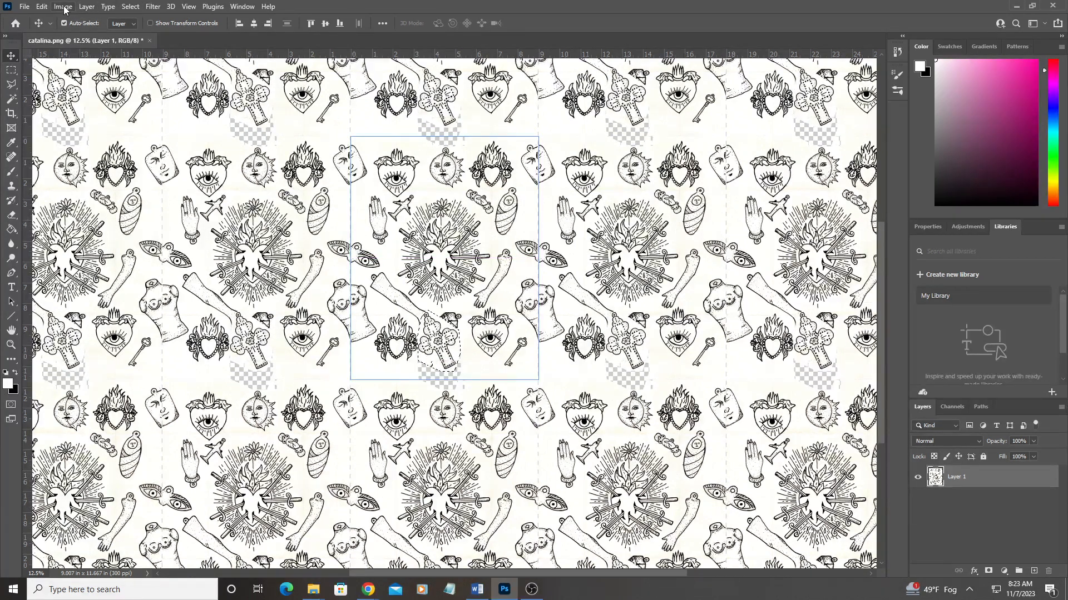
pyautogui.click(39, 6)
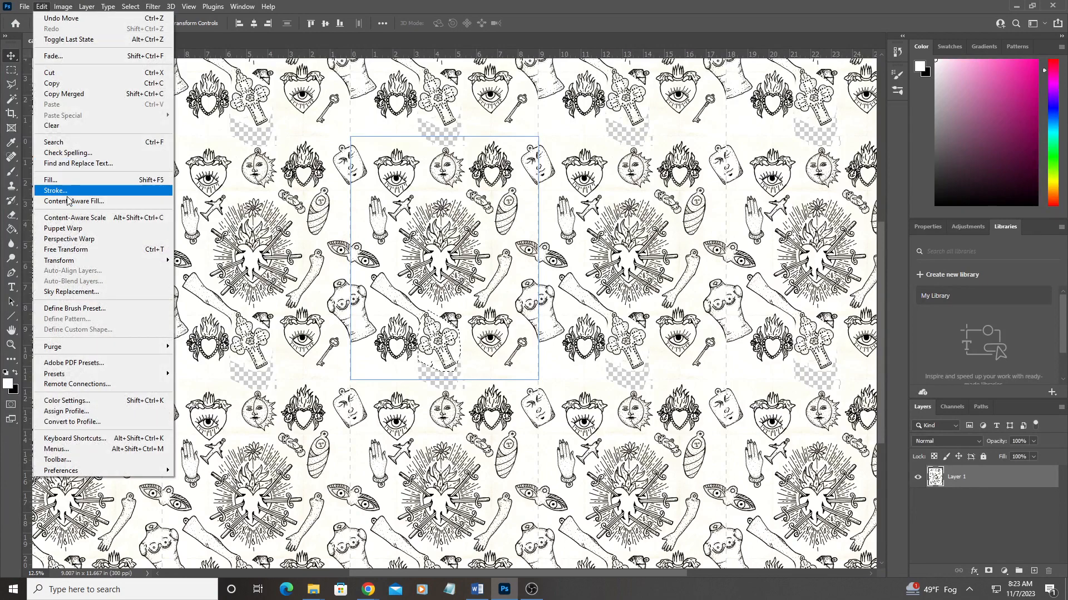
pyautogui.click(65, 249)
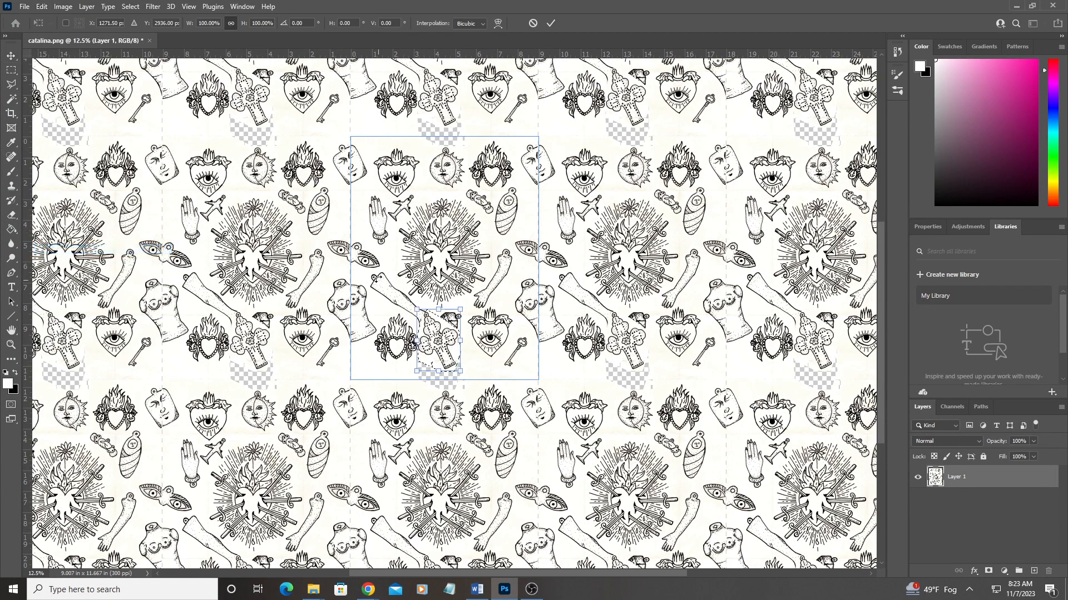
pyautogui.moveTo(409, 306); pyautogui.dragTo(442, 365)
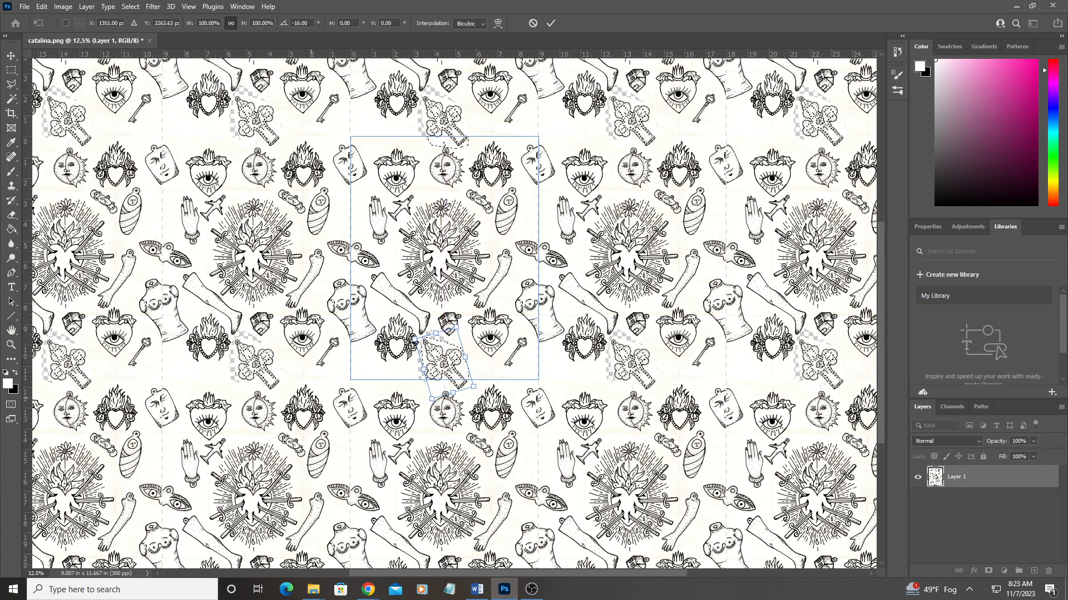
pyautogui.press('Right')
pyautogui.press('Right')
pyautogui.press('Right')
pyautogui.press('Right')
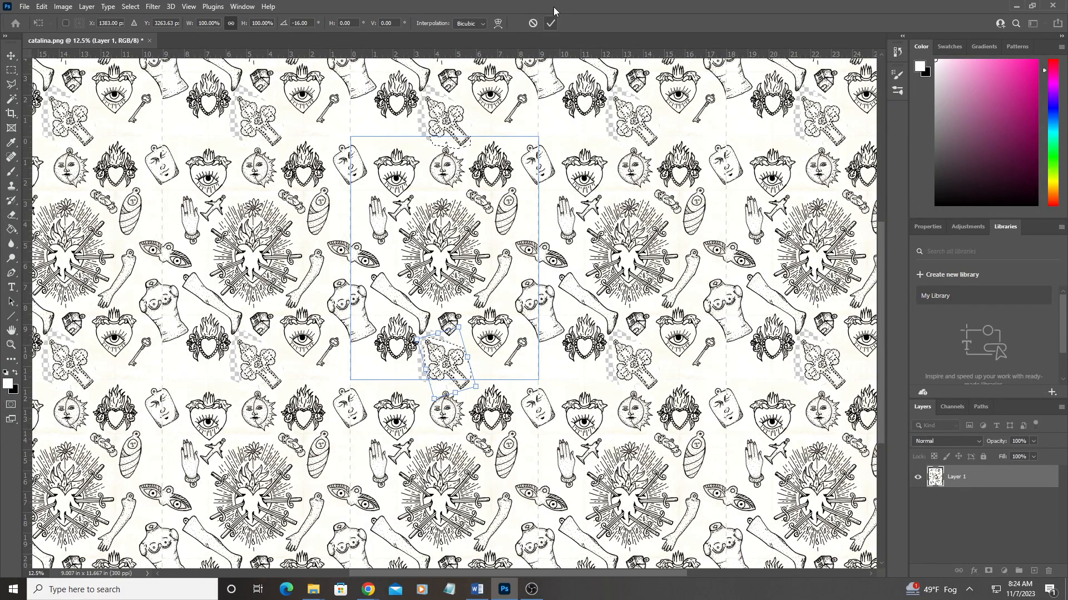
pyautogui.click(550, 24)
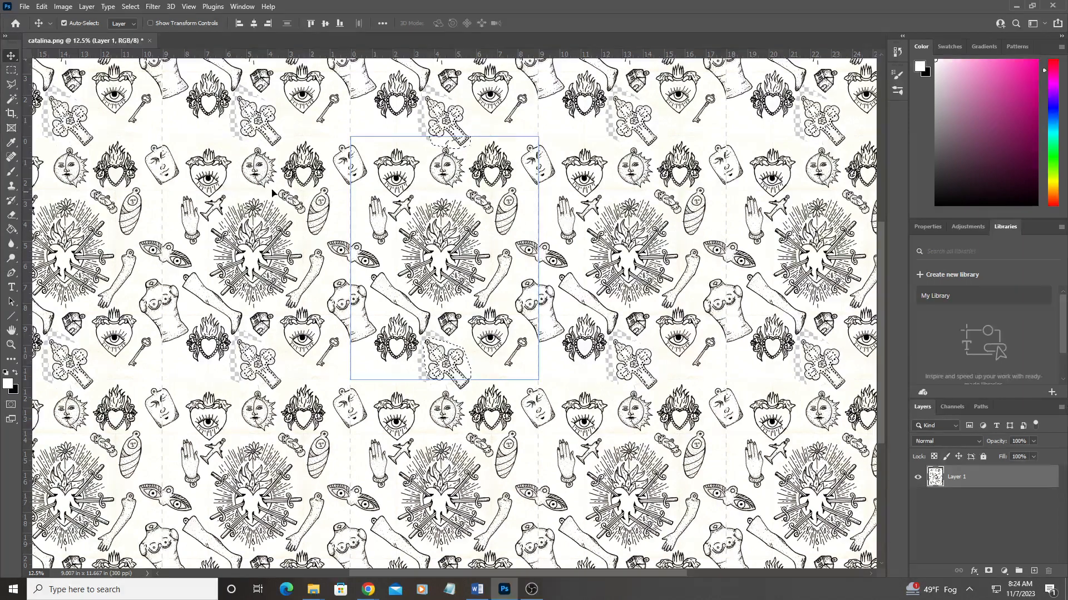
pyautogui.click(189, 6)
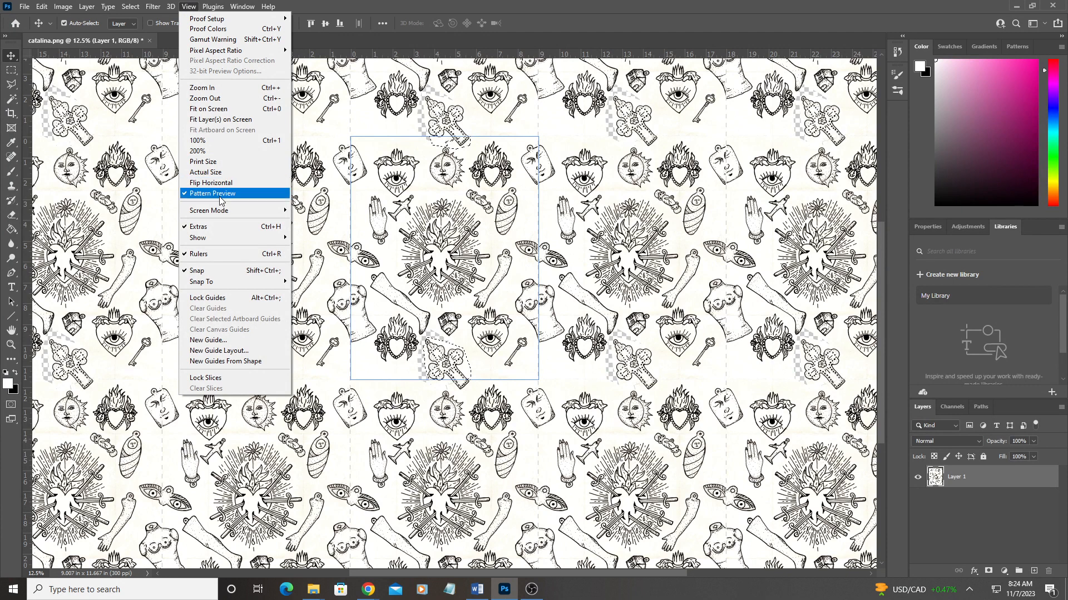
pyautogui.moveTo(149, 6)
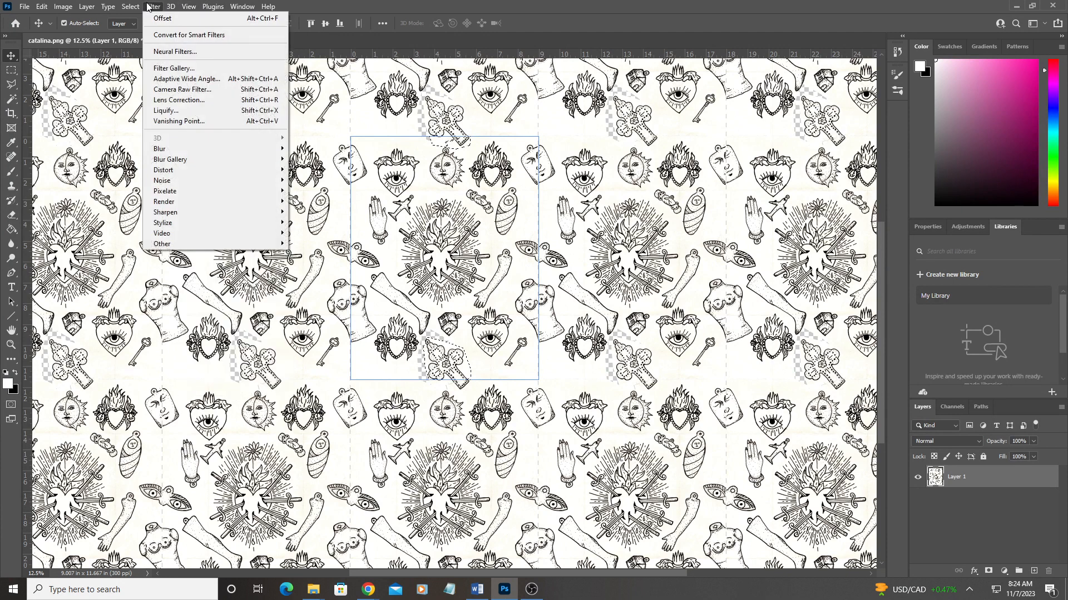
pyautogui.moveTo(197, 244)
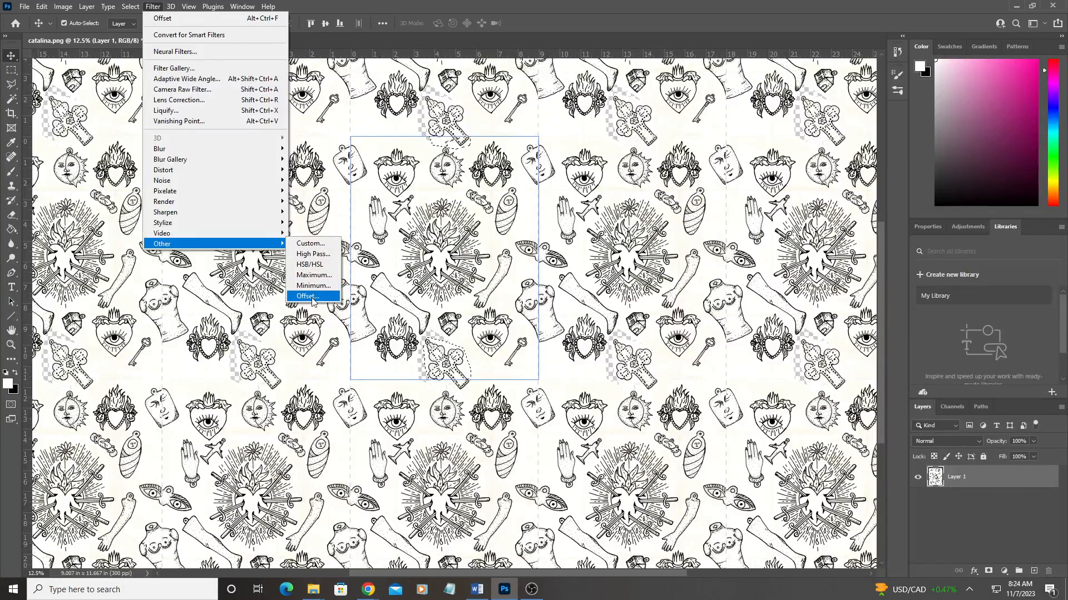
pyautogui.click(643, 5)
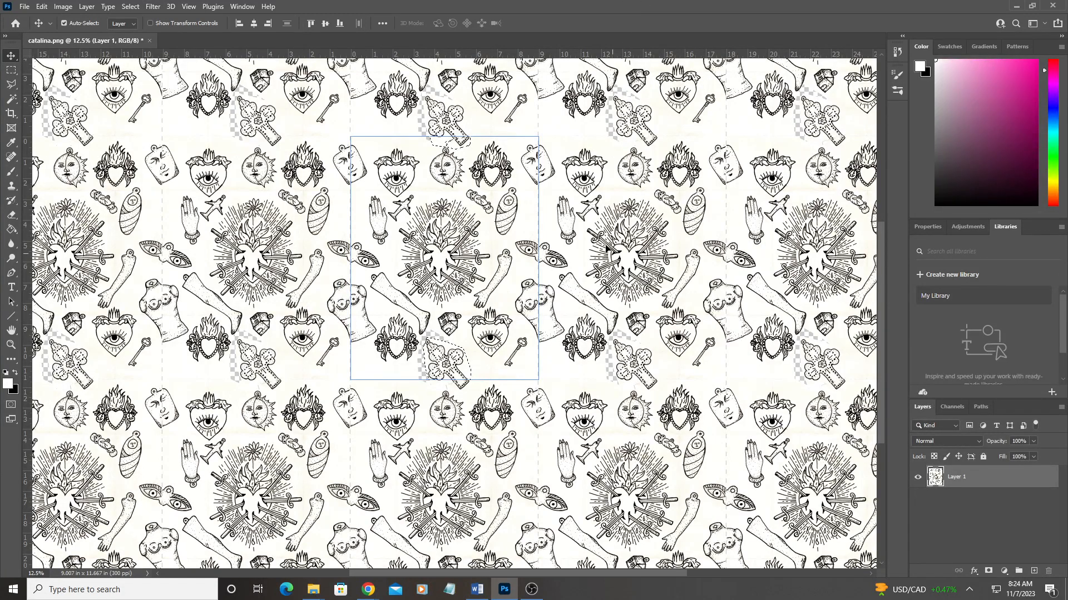